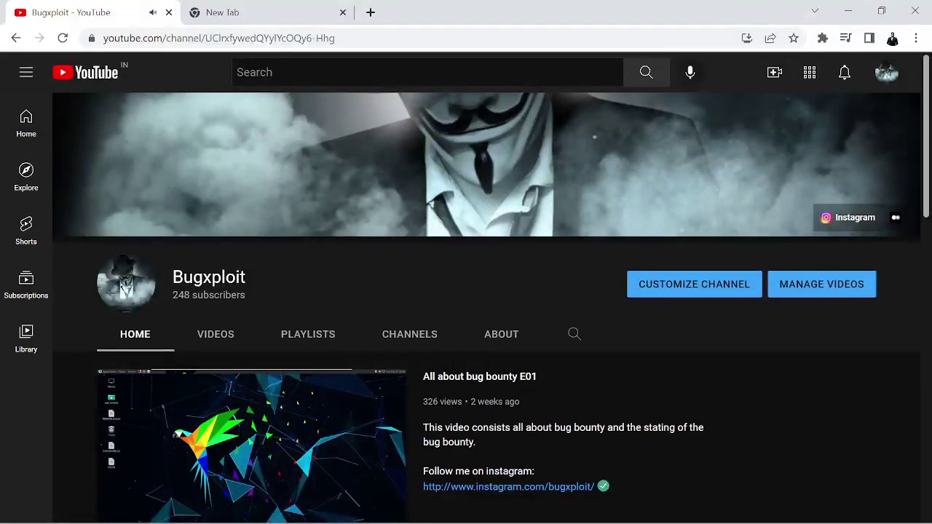
Close the YouTube channel page and open the Google Hacking Database section of exploit-db.com.
click(168, 12)
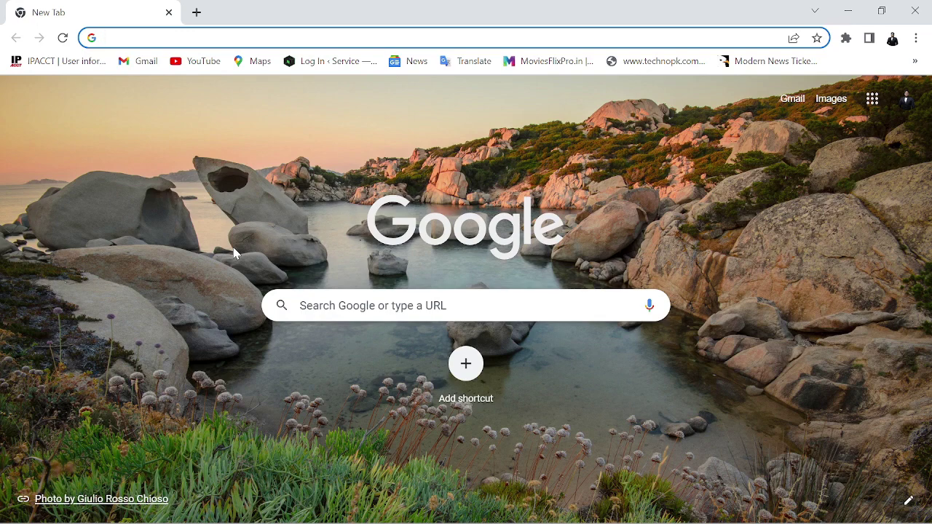
text(exploit-db.com)
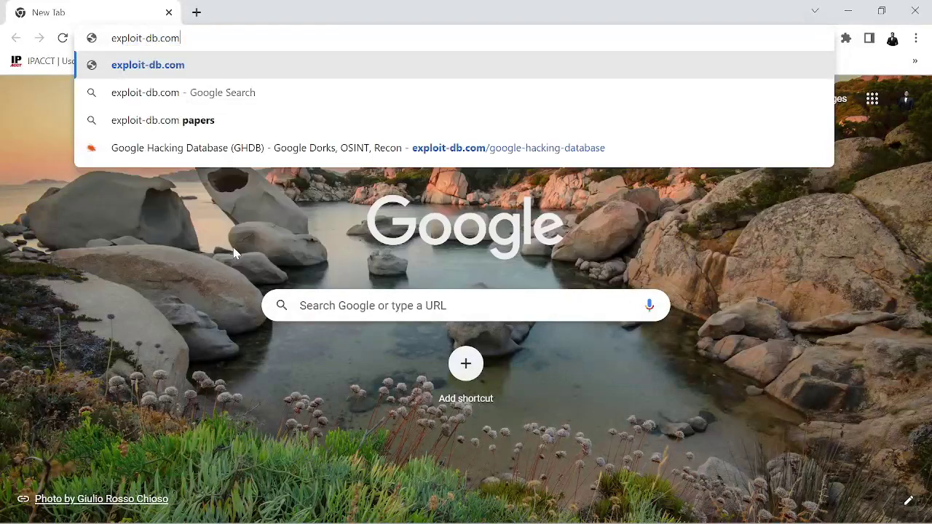
key(Return)
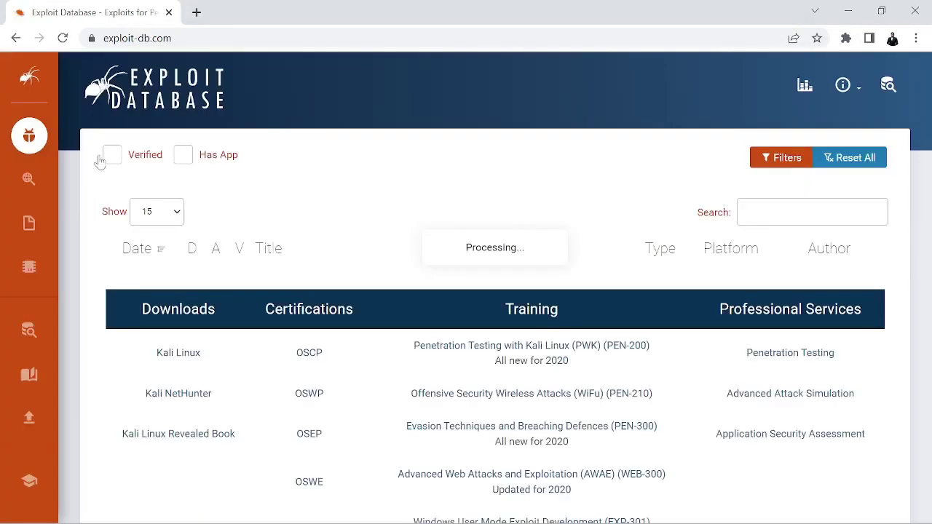
mouse_move(47, 192)
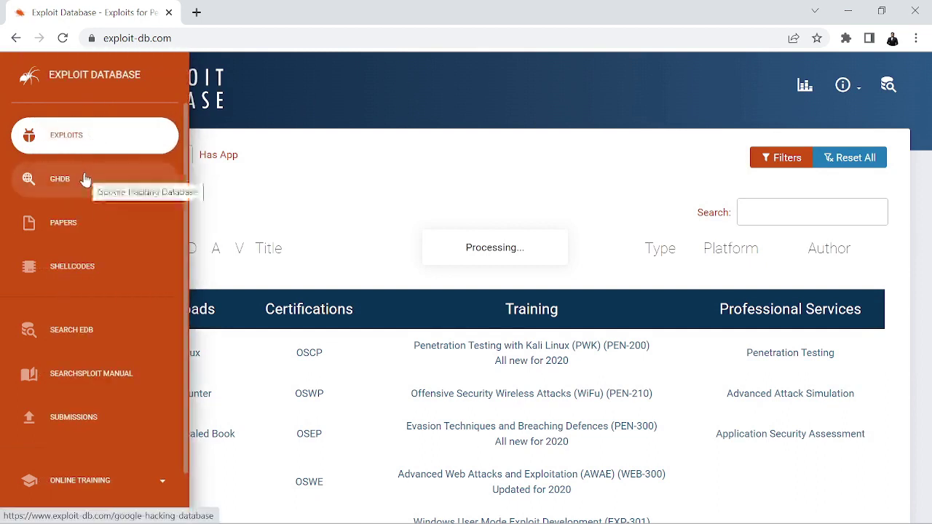
click(82, 187)
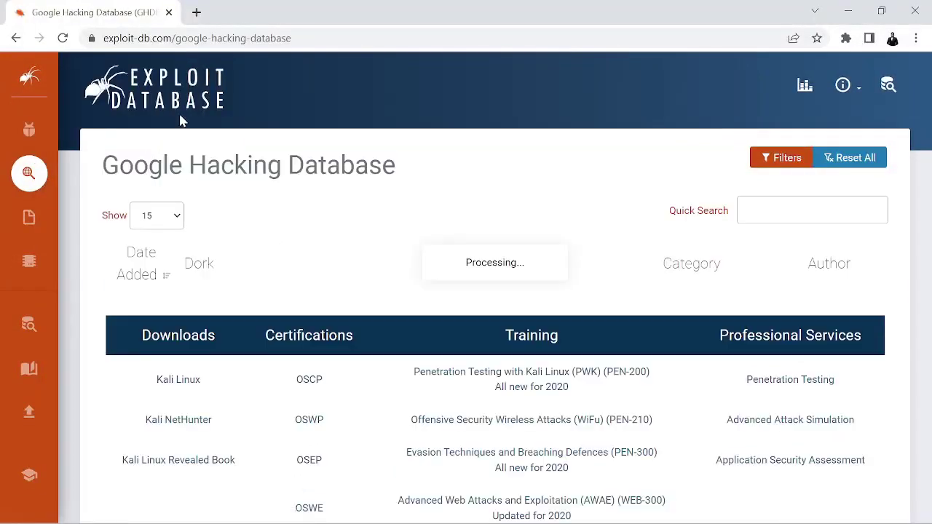
drag(119, 166, 410, 182)
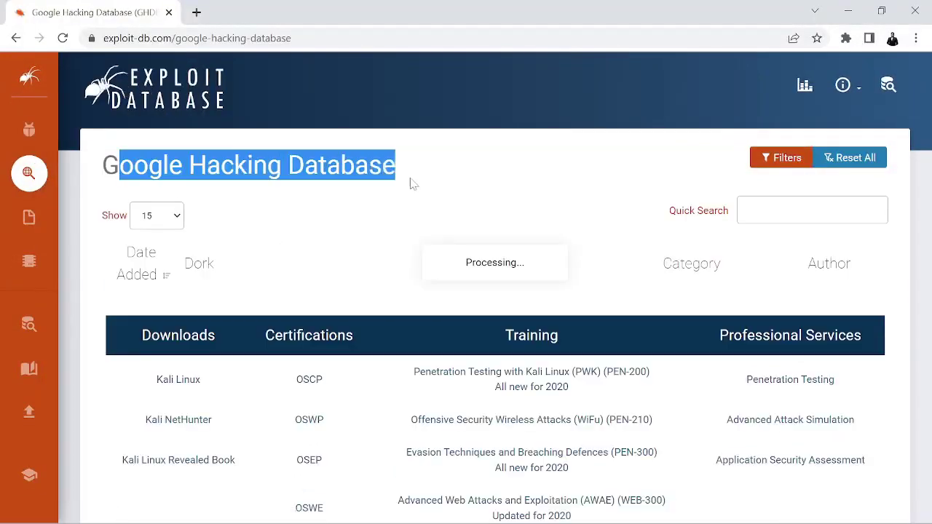
scroll(403, 171, down, 3)
scroll(403, 171, up, 3)
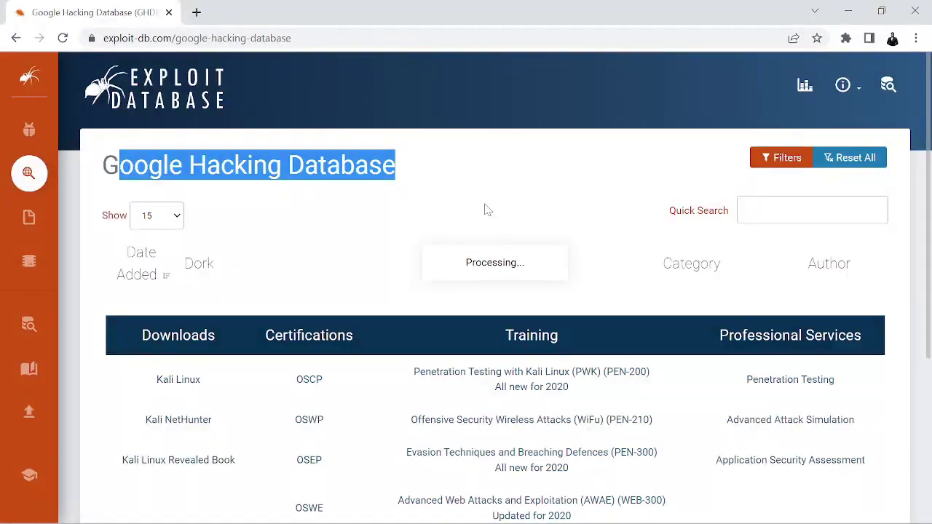
Switch to Notepad and list the search operators inurl, intitle and ext on separate lines.
click(23, 507)
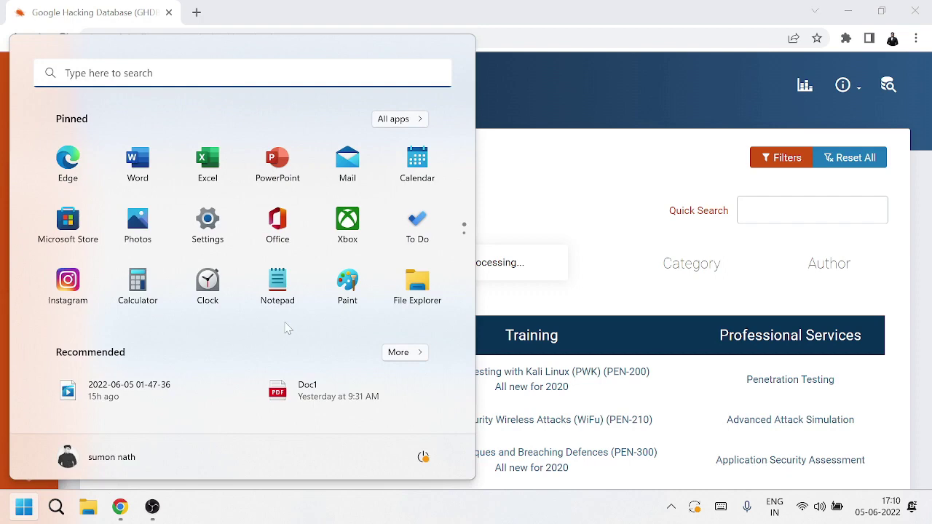
text(notepad)
key(Return)
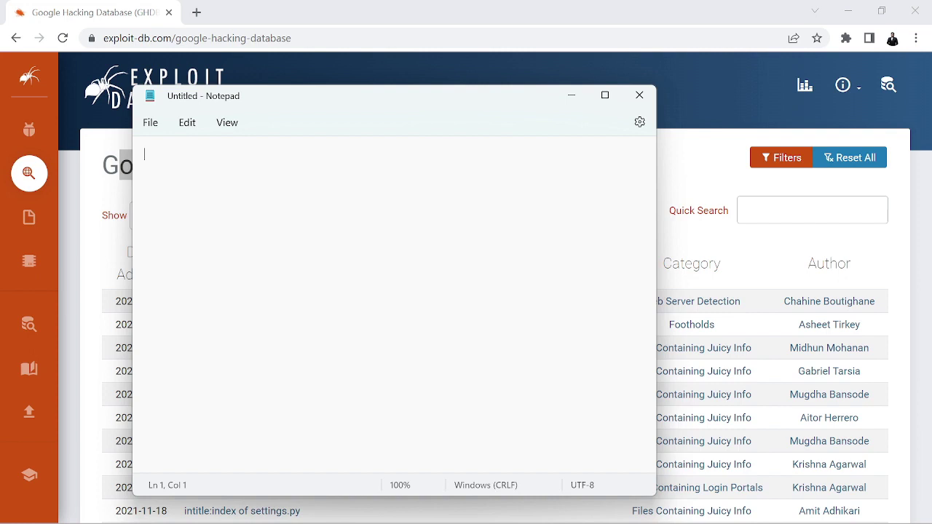
text(inurl)
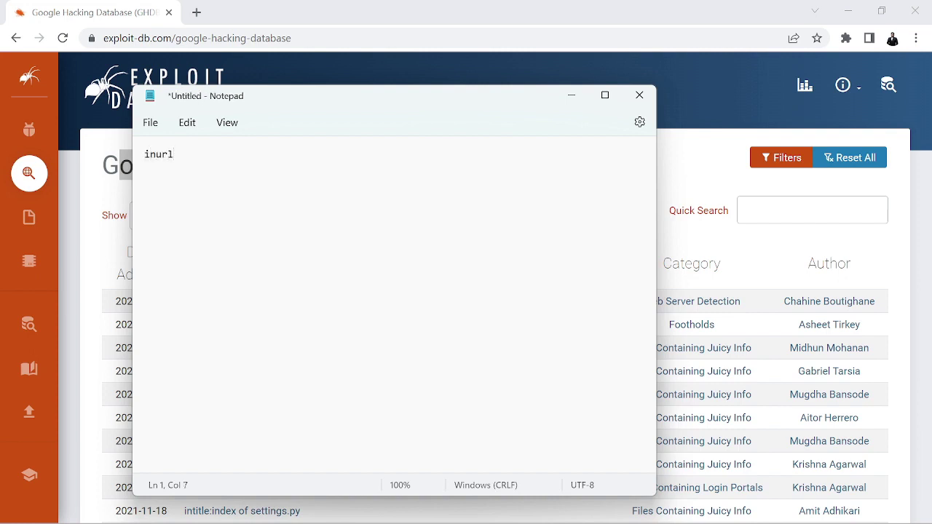
key(Return)
text(intitle)
key(Return)
text(ex)
key(BackSpace)
text(xt)
key(Return)
key(ctrl+a)
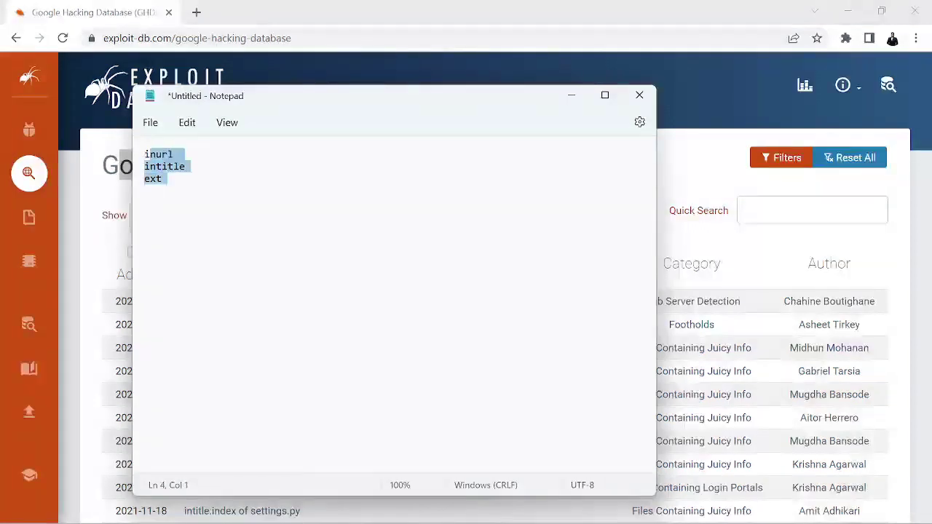
click(233, 182)
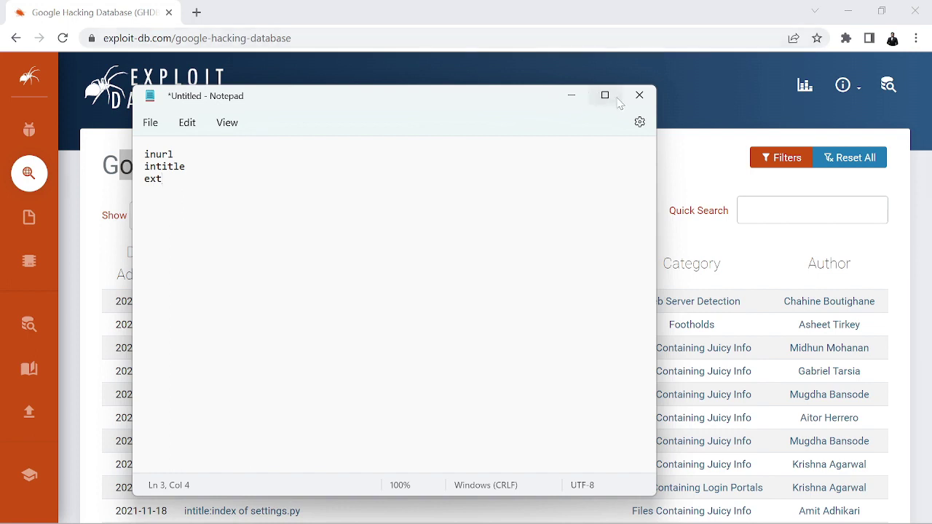
Return to the Google Hacking Database page and search its dorks for "password".
click(572, 96)
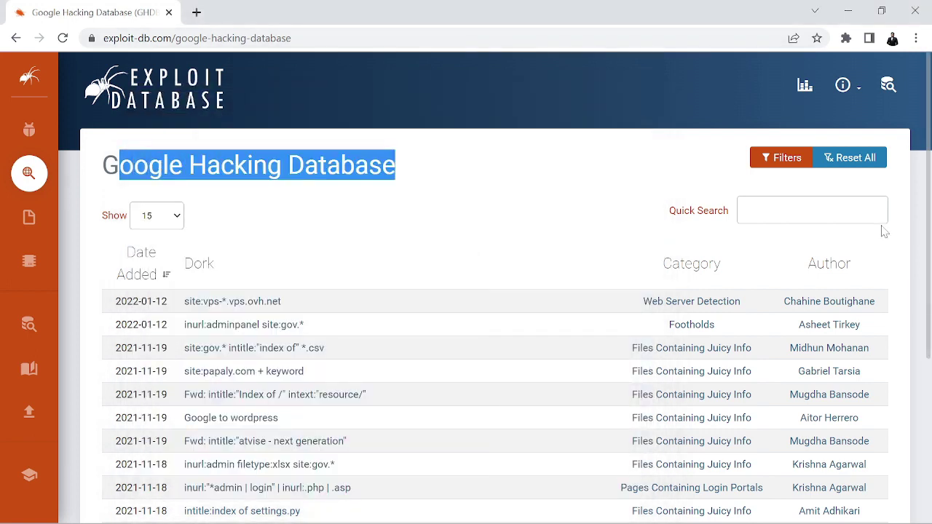
click(882, 215)
text(p)
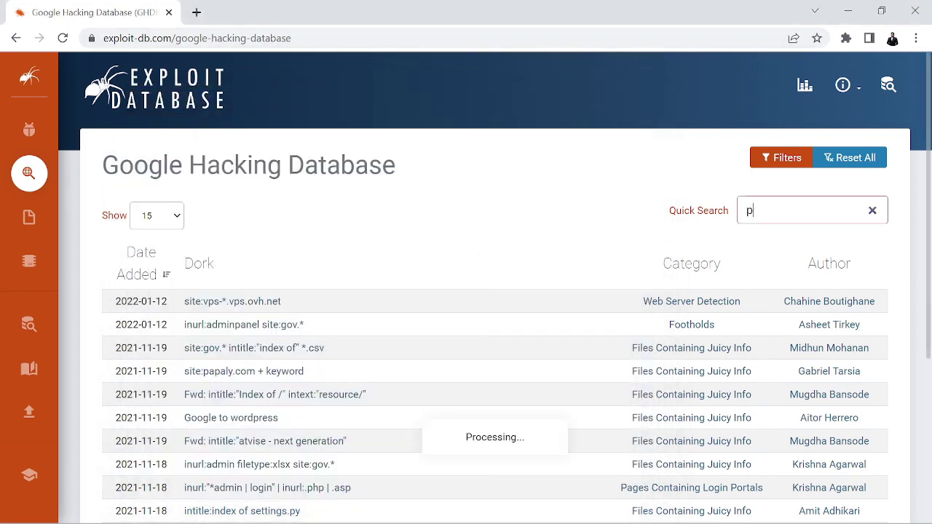
text(assword)
Look through the dorks listed for "password" in the Google Hacking Database.
scroll(532, 453, down, 2)
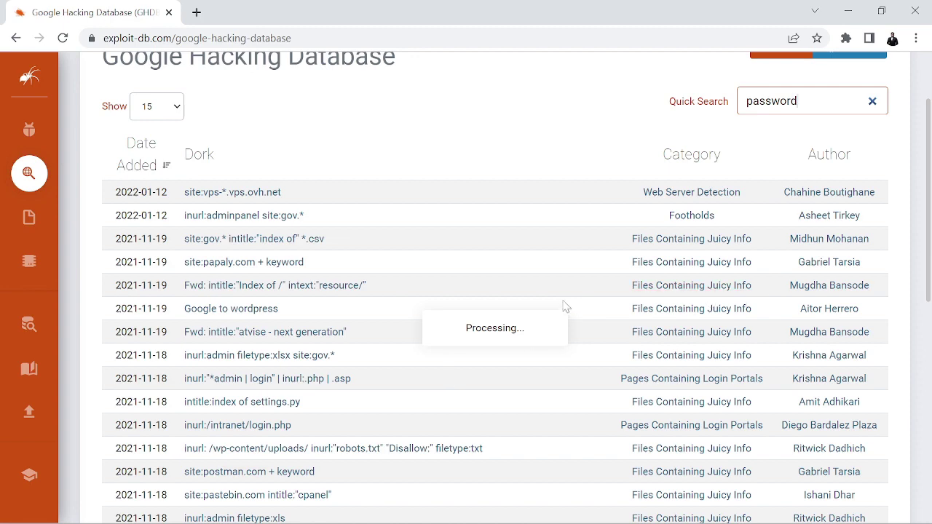
scroll(561, 306, up, 2)
scroll(562, 305, down, 2)
scroll(559, 323, up, 2)
scroll(559, 323, down, 3)
scroll(559, 323, up, 3)
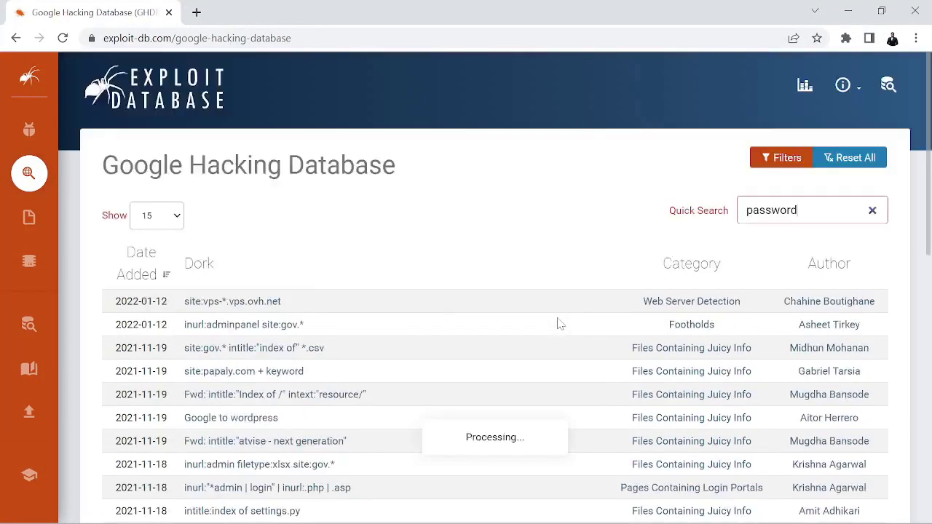
scroll(562, 319, down, 2)
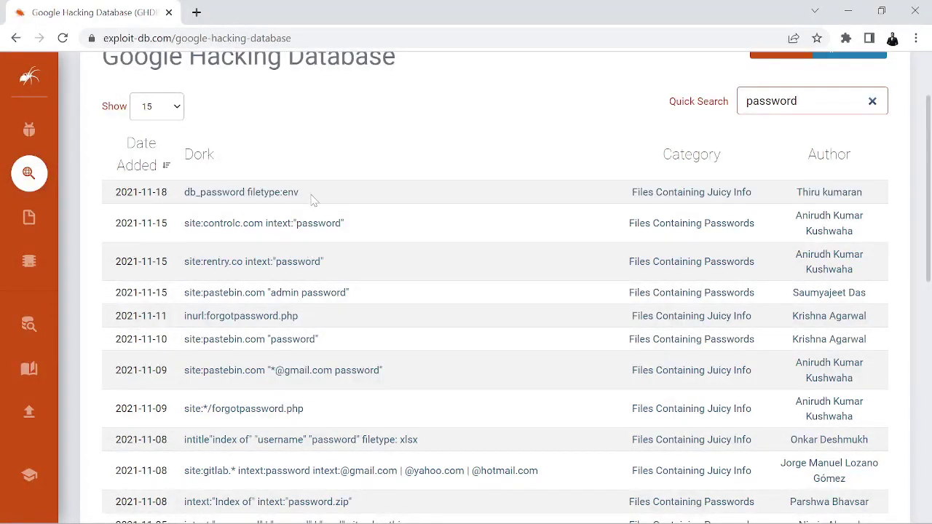
scroll(315, 241, down, 2)
scroll(357, 281, up, 4)
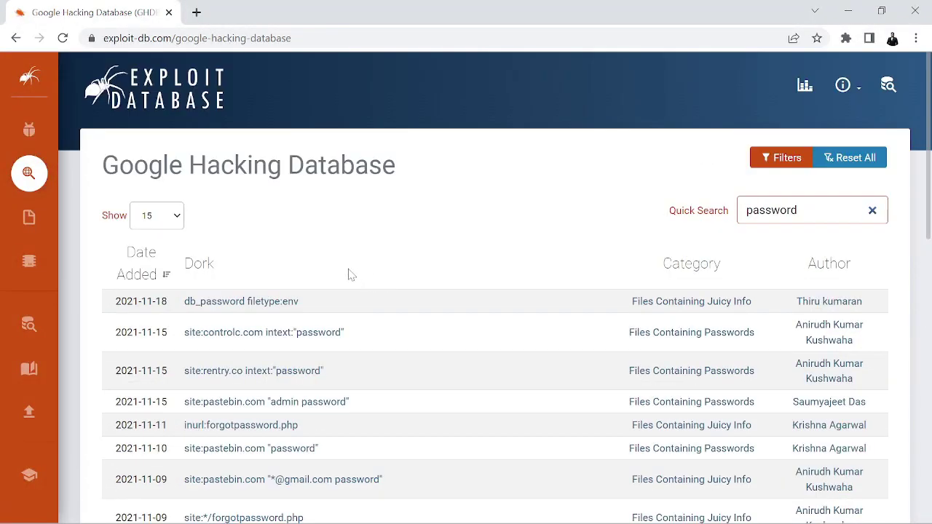
scroll(351, 292, down, 3)
drag(386, 372, 184, 373)
key(ctrl+c)
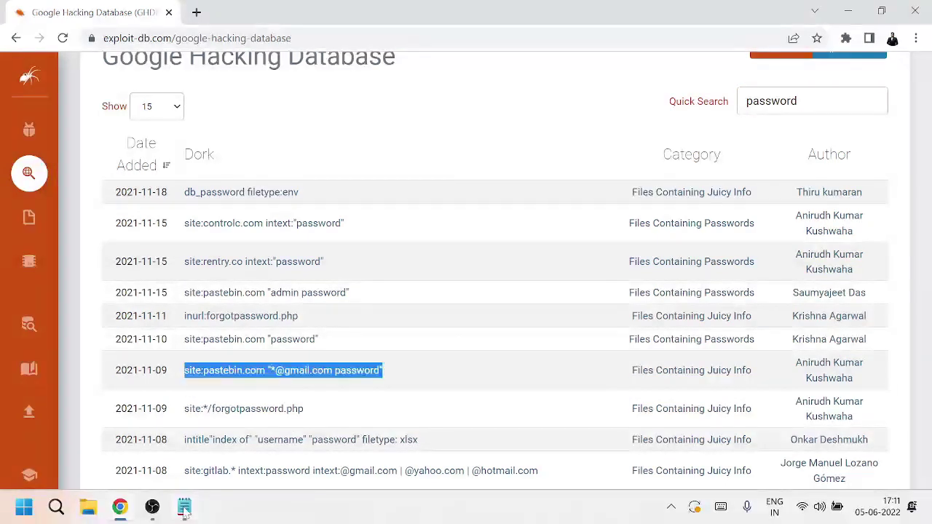
click(184, 509)
key(Return)
key(Return)
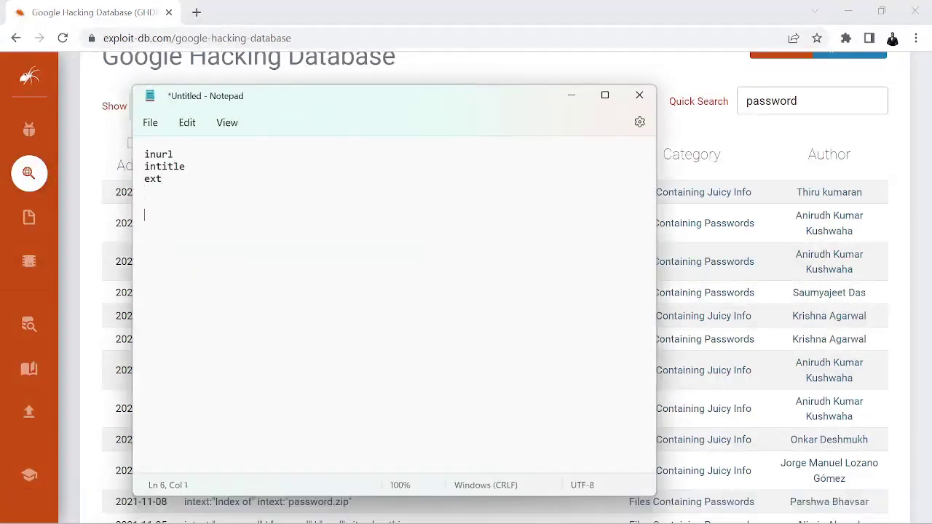
key(ctrl+v)
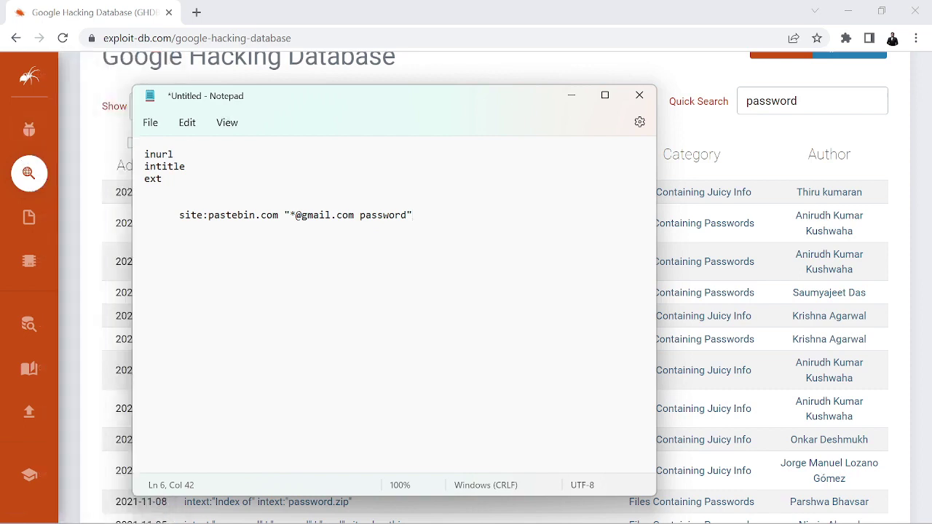
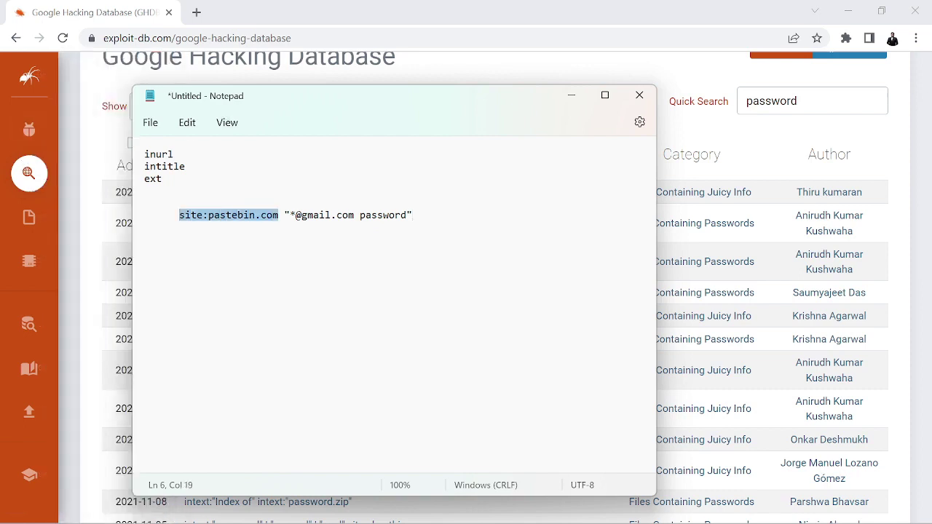
Examine the parts of the pasted dork in Notepad: the pastebin.com site operator and the quoted search phrase.
click(232, 215)
drag(209, 215, 278, 215)
click(296, 215)
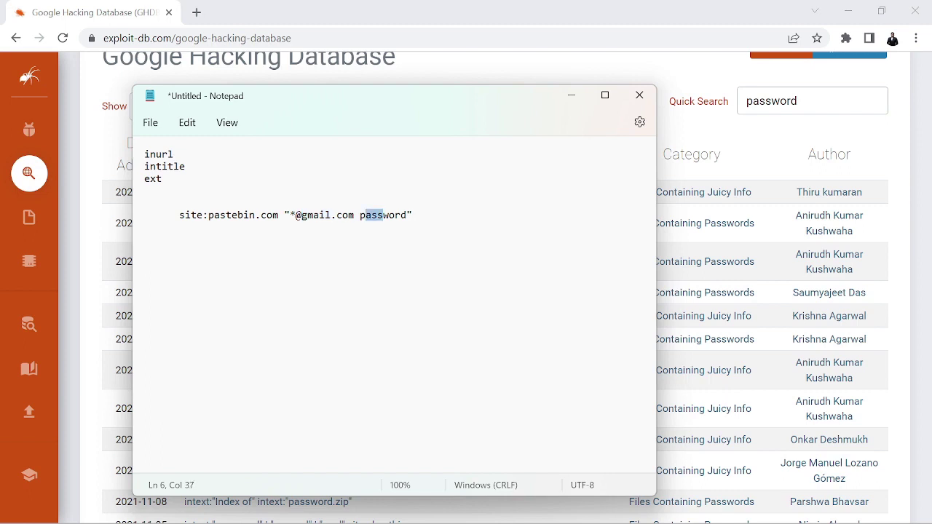
drag(289, 216, 413, 215)
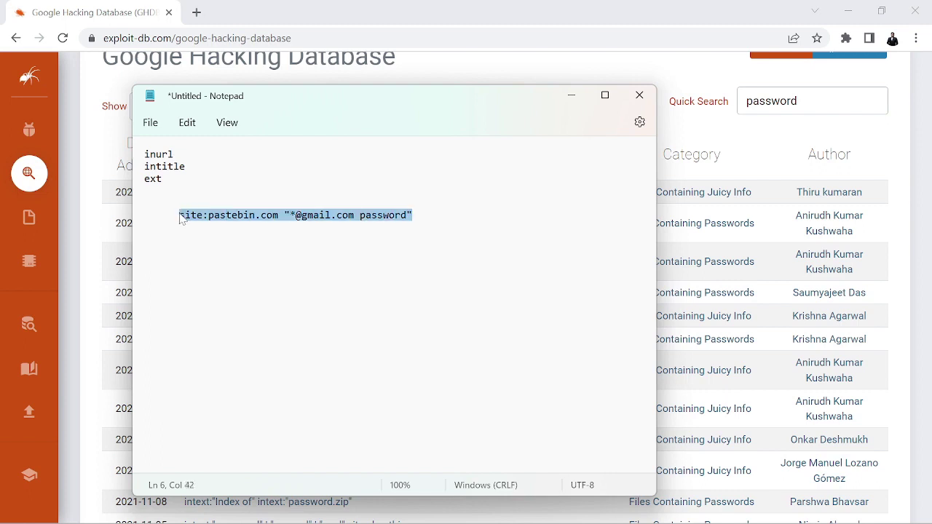
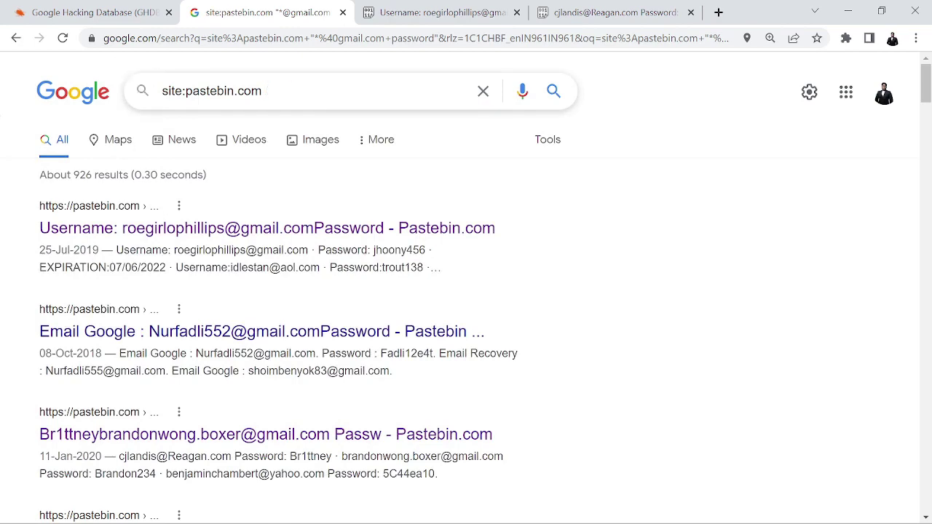
Run the Google search with only site:pastebin.com and browse the first page of results.
scroll(233, 243, down, 5)
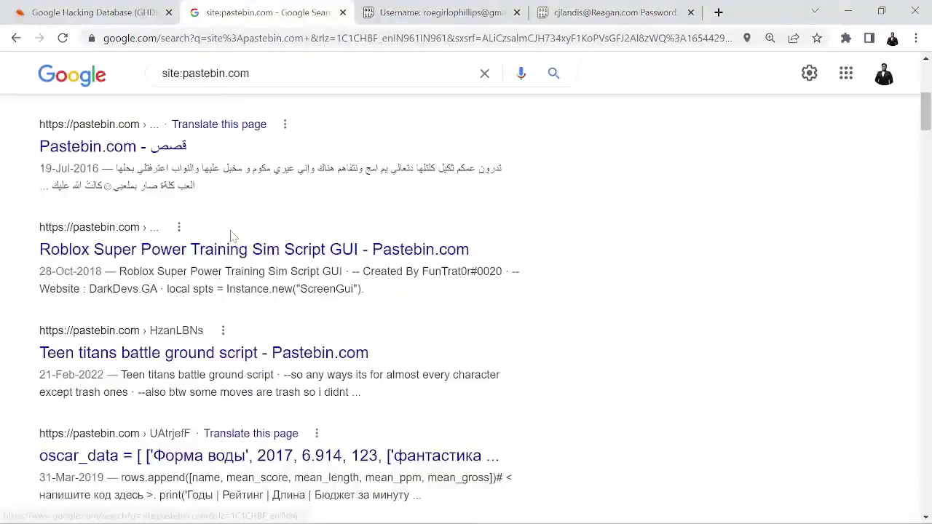
scroll(206, 215, down, 20)
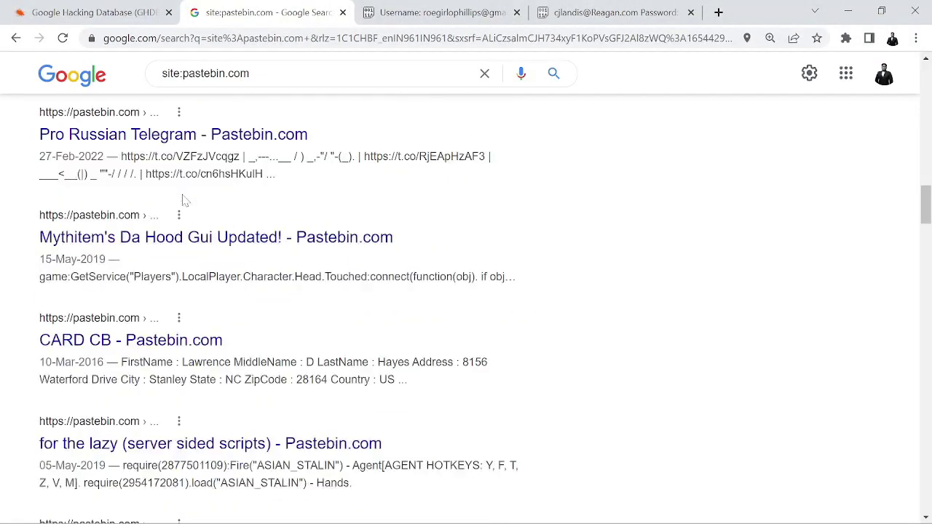
scroll(184, 200, down, 20)
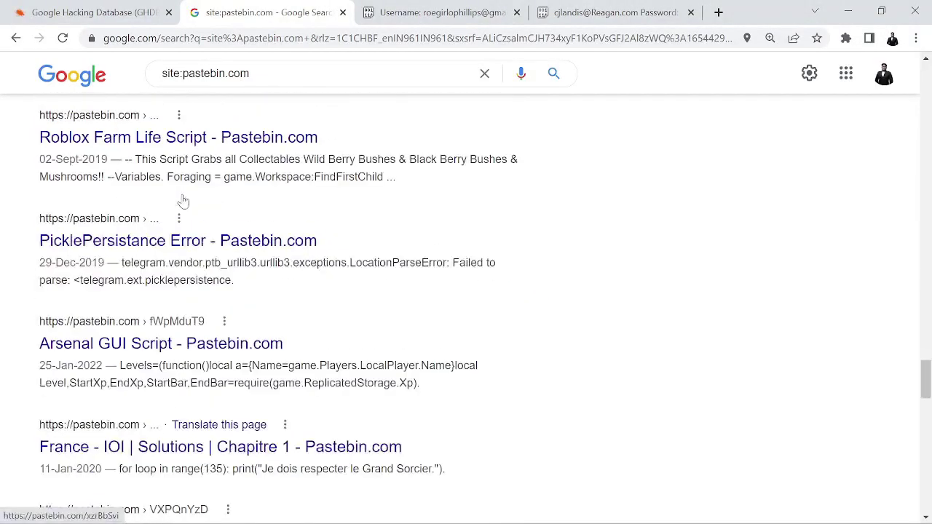
scroll(261, 118, down, 20)
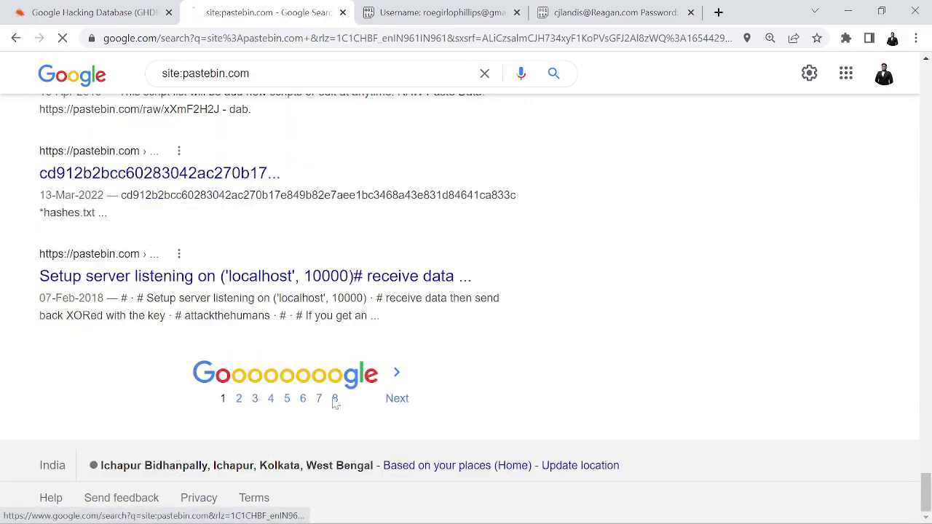
Look through page 8 of the site:pastebin.com results and return to page 1.
scroll(157, 239, down, 4)
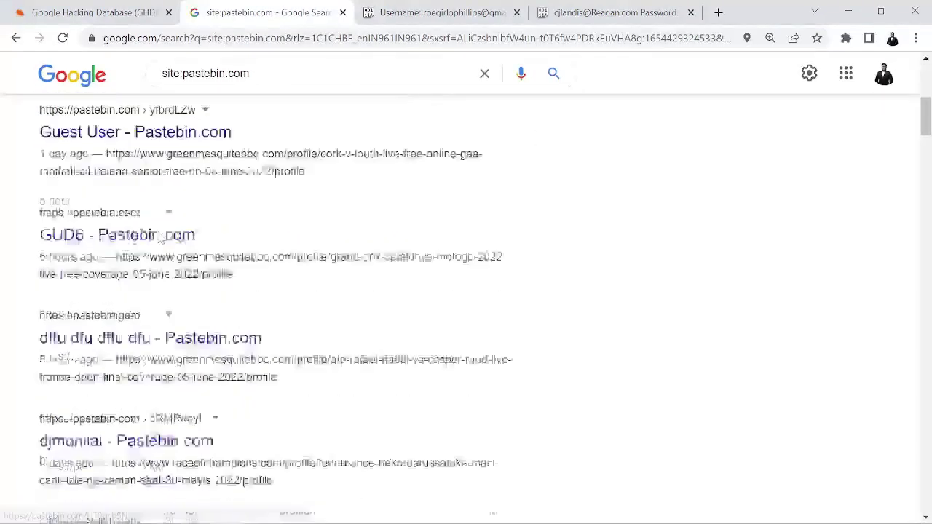
scroll(189, 255, down, 20)
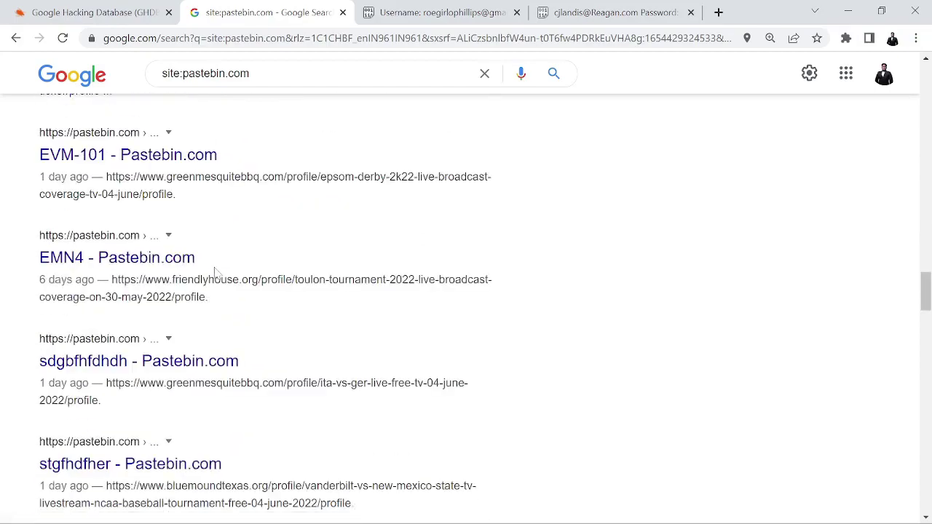
scroll(214, 273, down, 20)
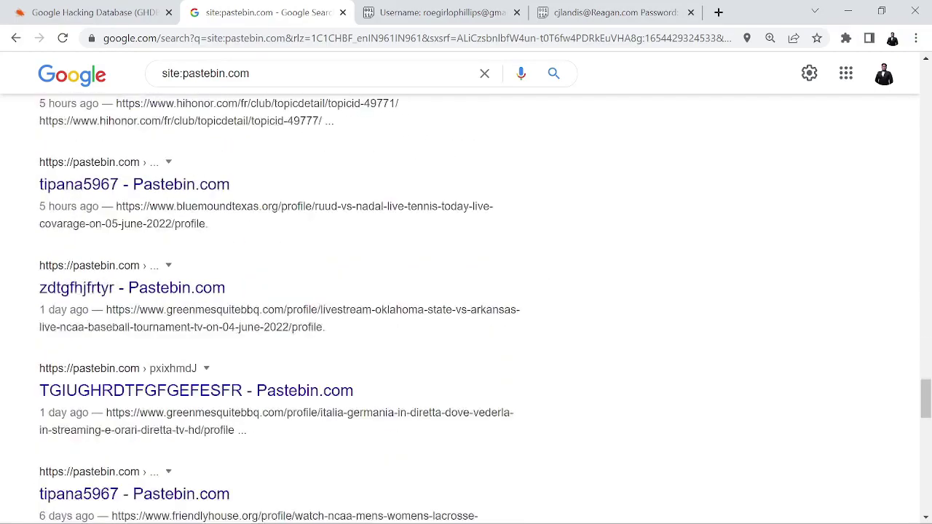
scroll(291, 291, down, 15)
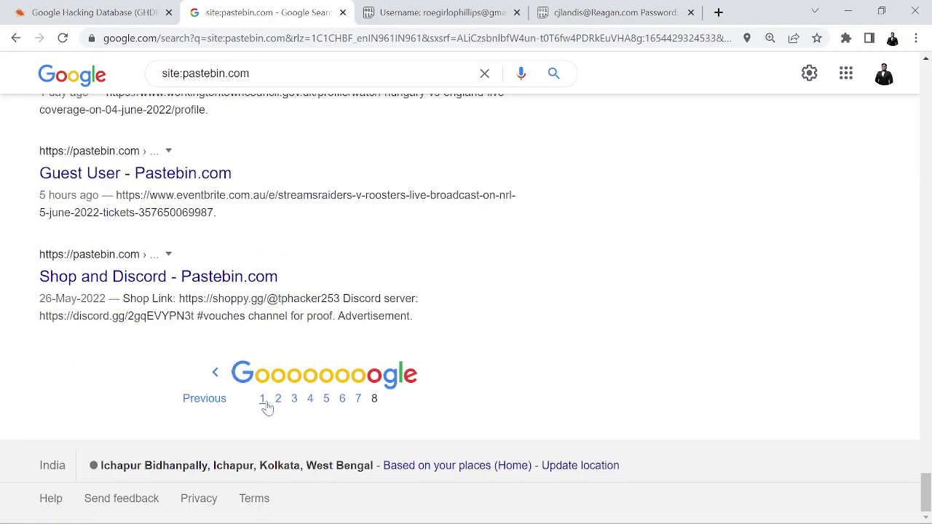
click(263, 400)
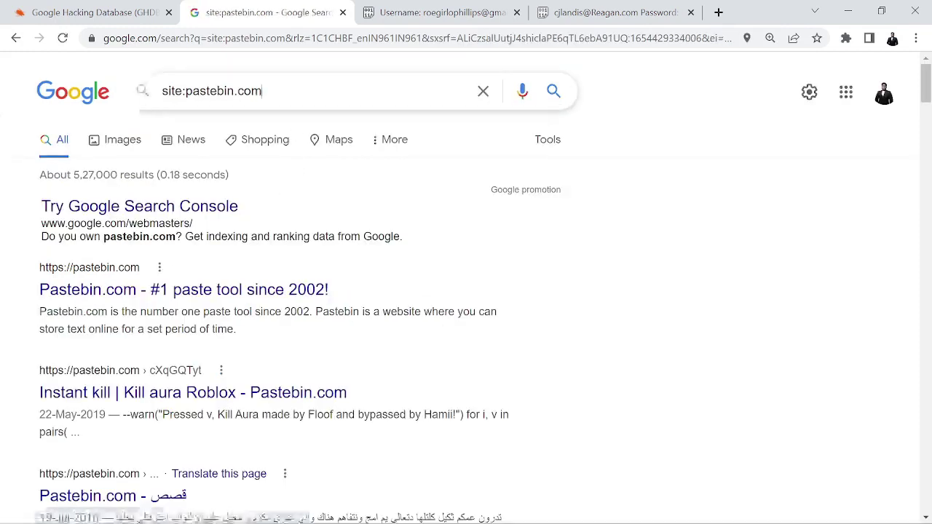